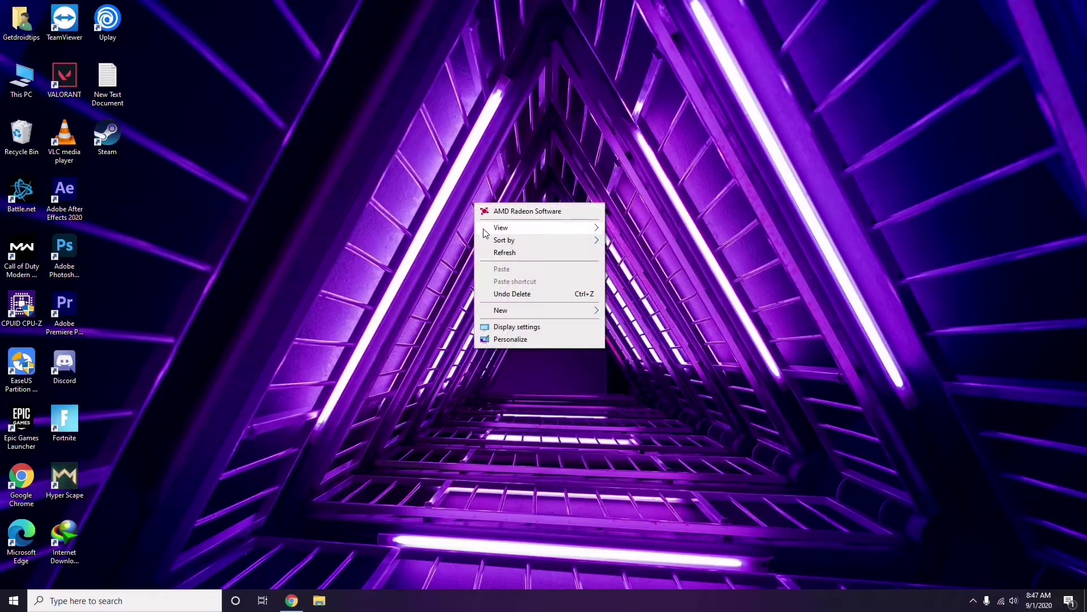
# Refresh the desktop from its context menu, then bring up the This PC context menu.
pyautogui.click(503, 258)
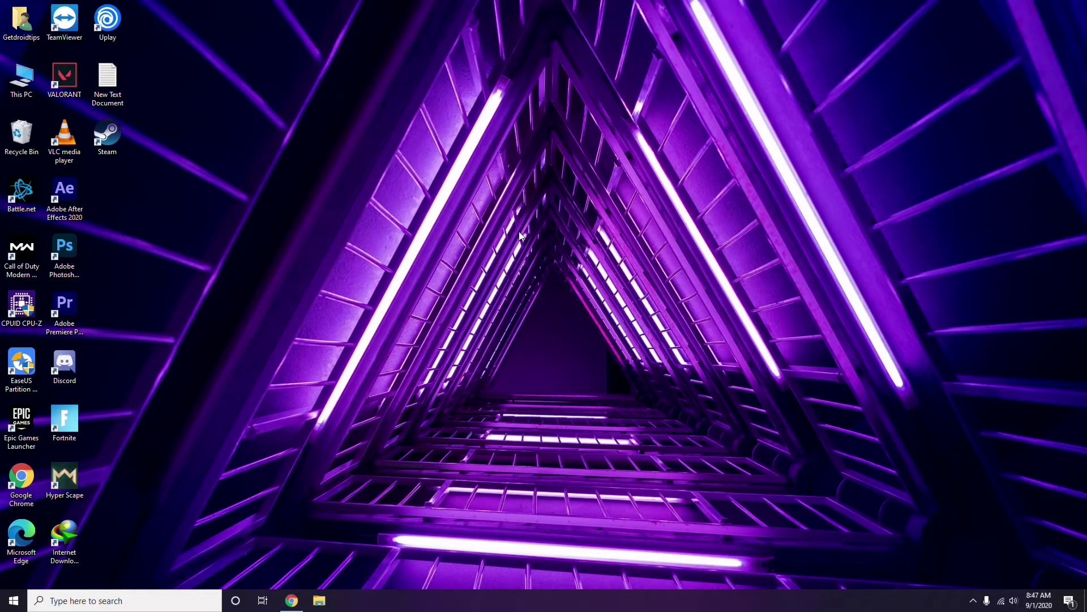
pyautogui.rightClick(412, 158)
pyautogui.click(440, 207)
pyautogui.rightClick(23, 92)
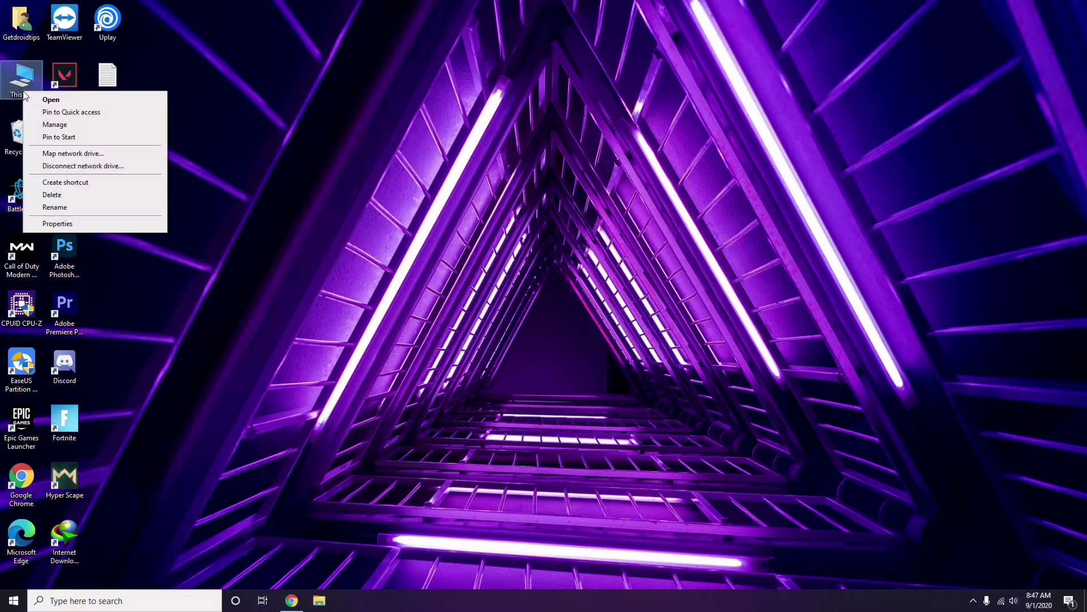
pyautogui.click(55, 124)
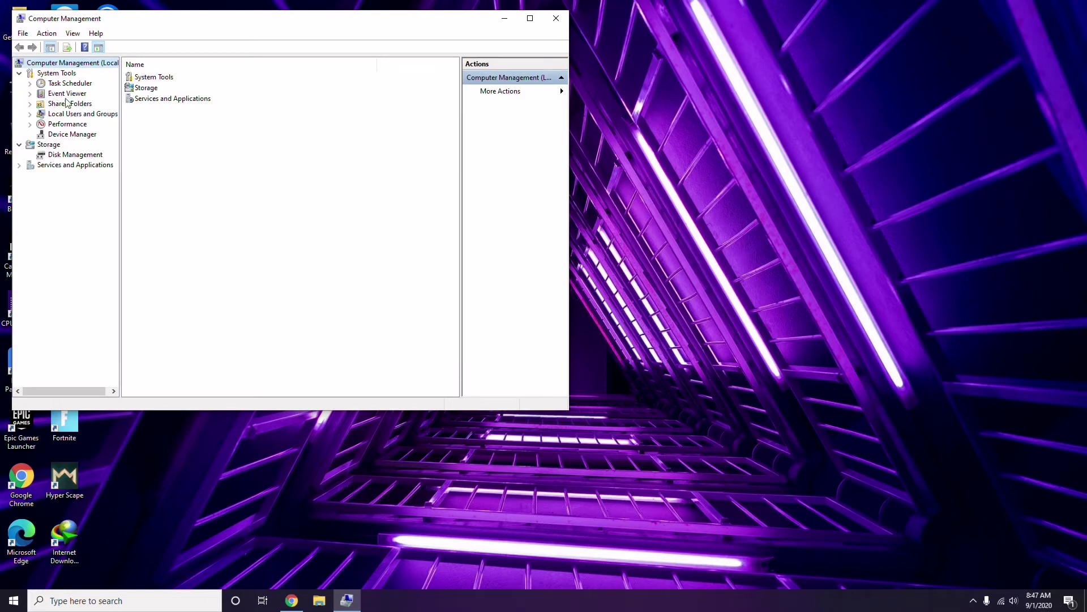
pyautogui.click(66, 134)
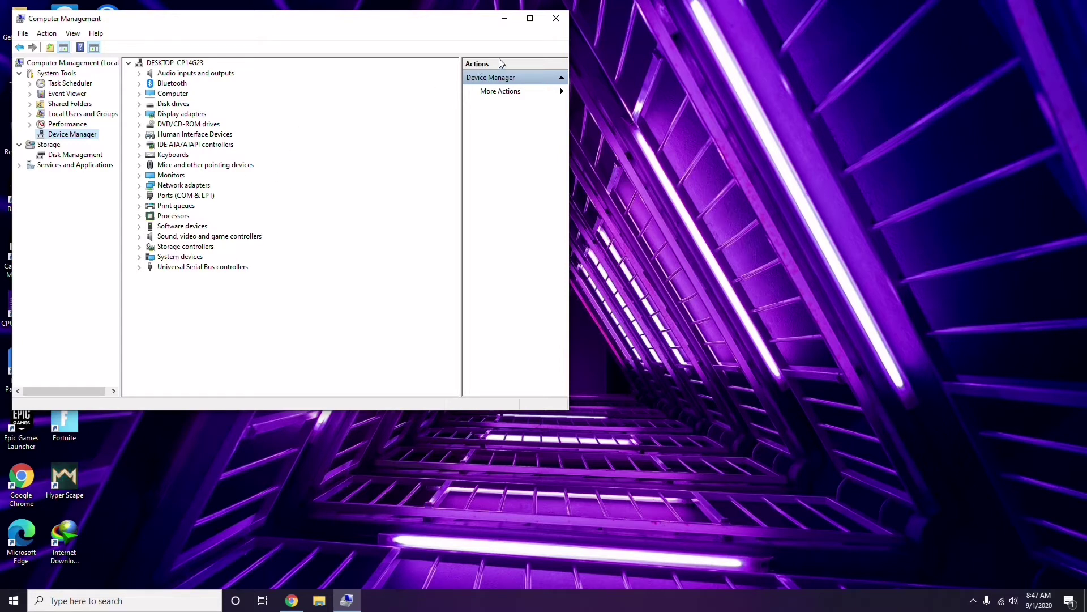
pyautogui.click(556, 18)
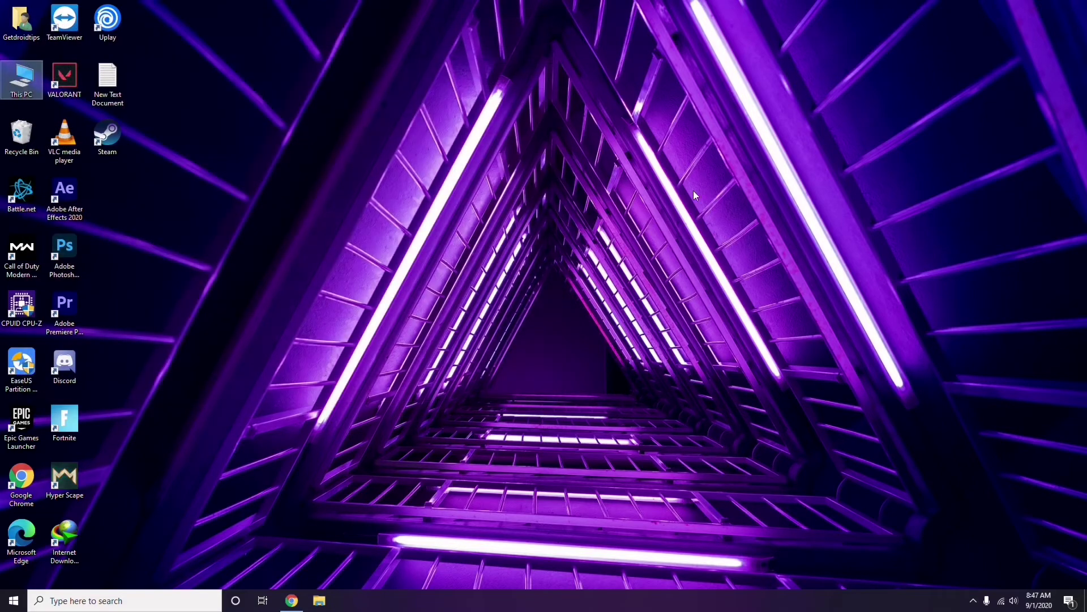
pyautogui.click(974, 609)
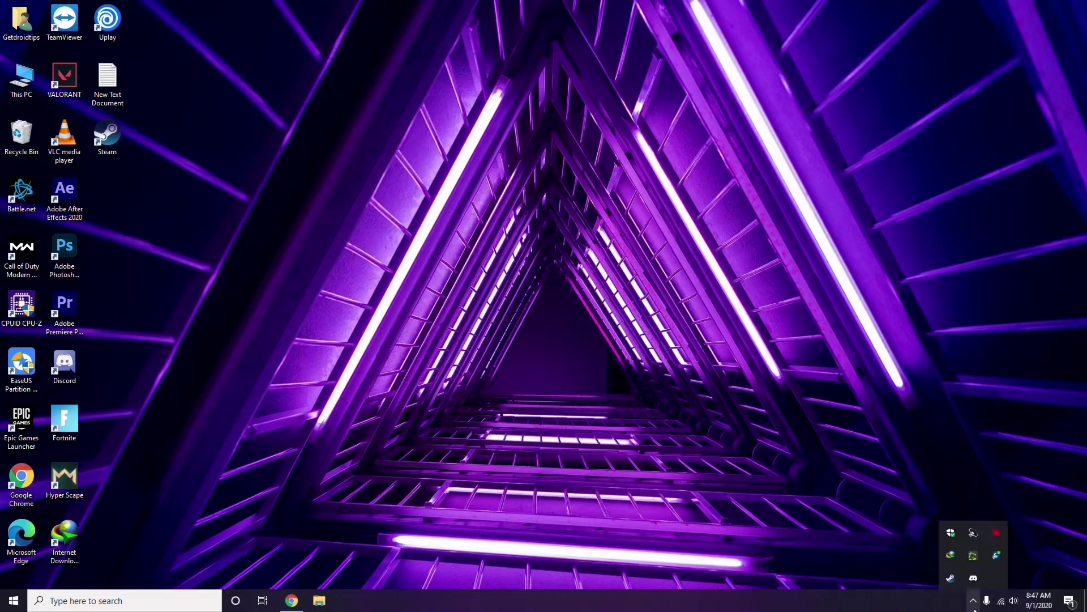
pyautogui.click(996, 535)
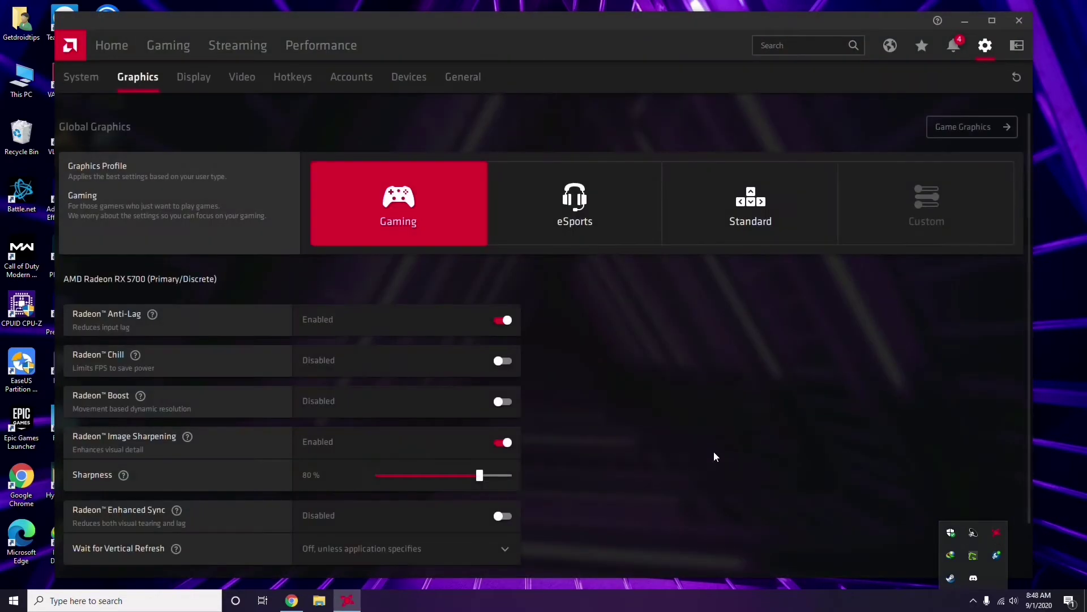
pyautogui.click(91, 78)
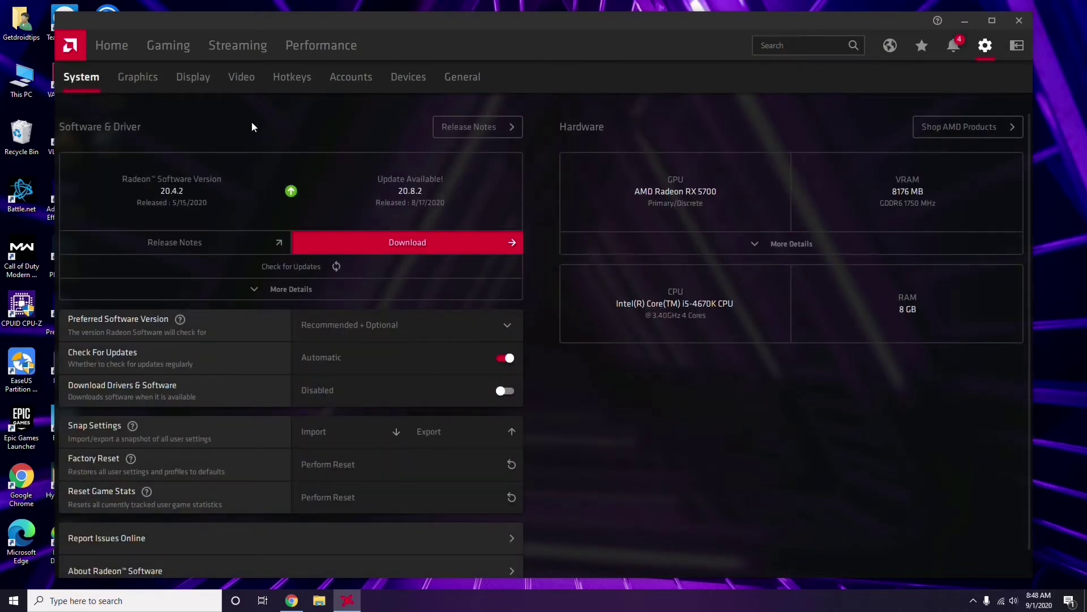
pyautogui.click(134, 79)
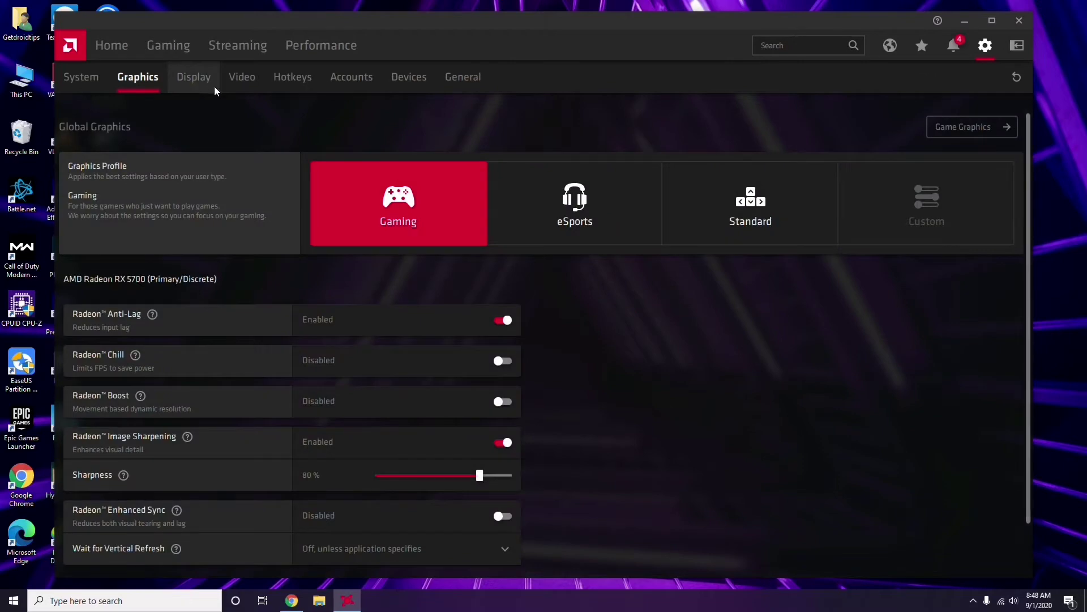
pyautogui.click(206, 84)
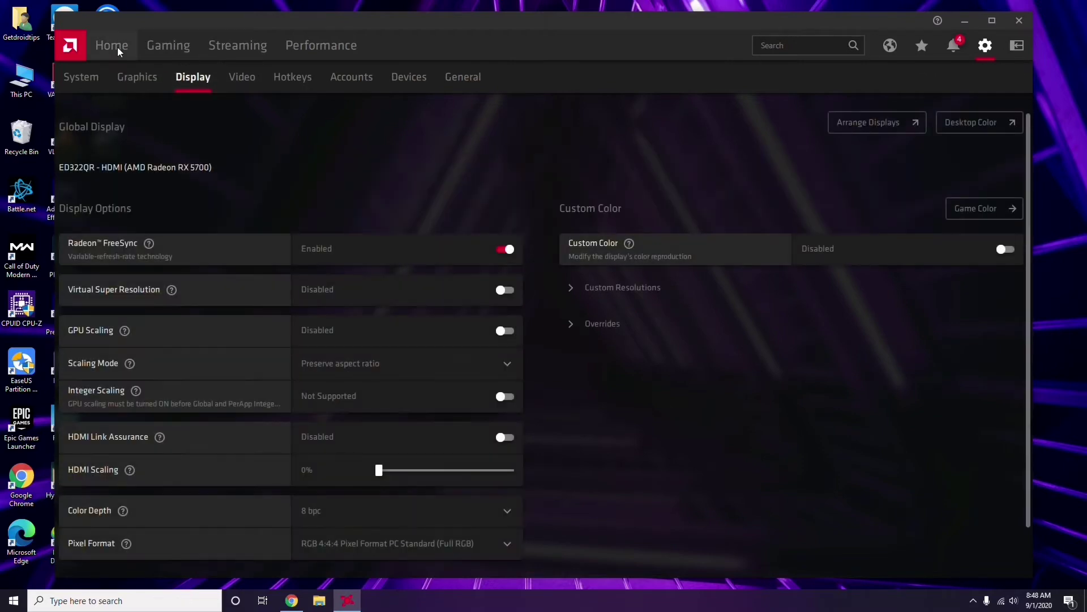
pyautogui.click(118, 50)
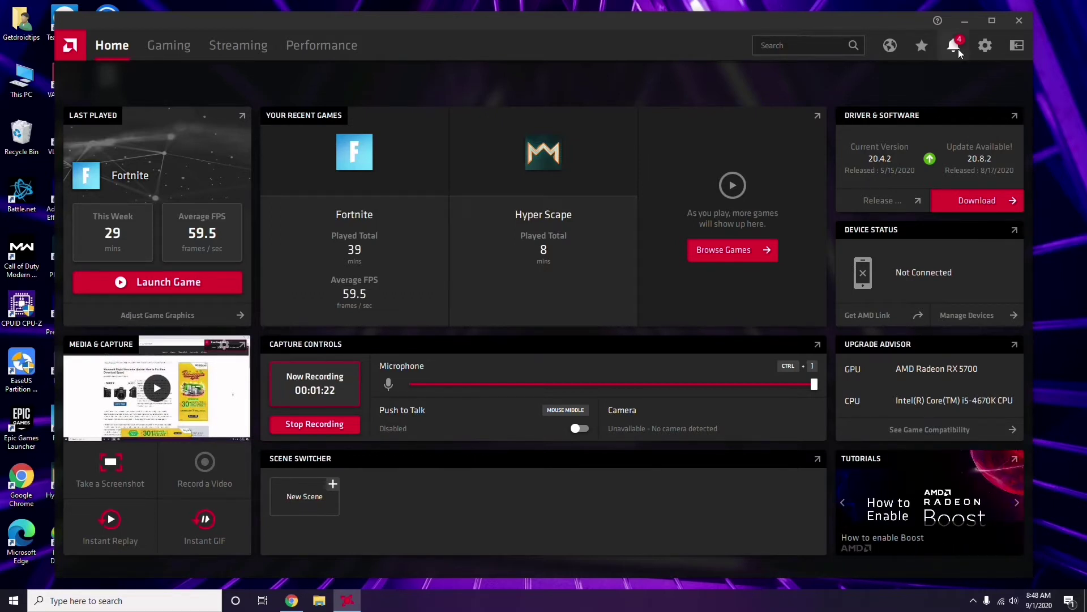
pyautogui.click(1019, 21)
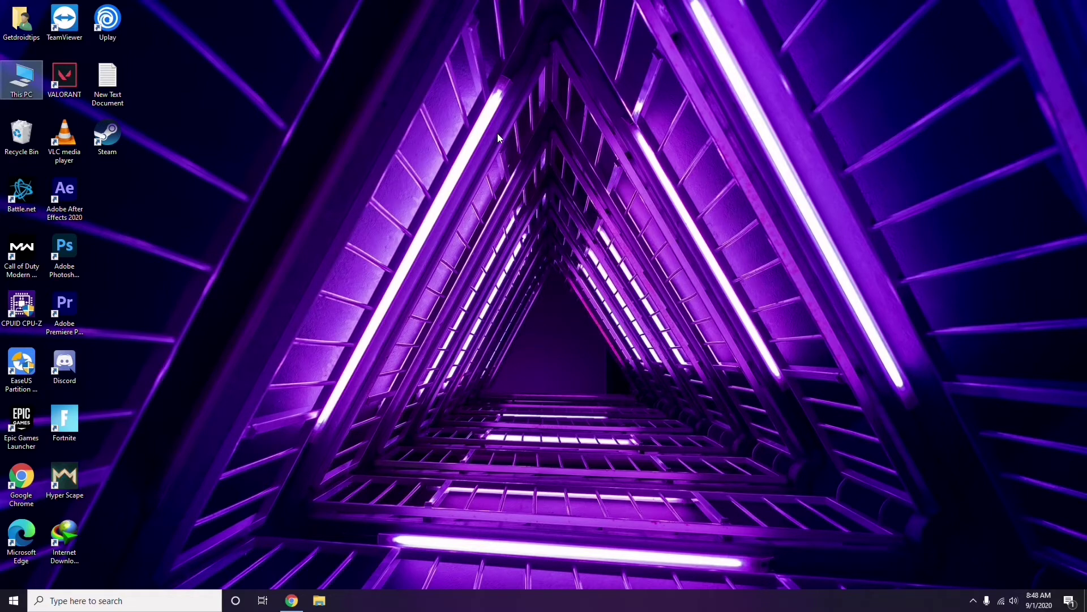
pyautogui.rightClick(229, 152)
# Launch Steam and disable the Steam Overlay while in-game, saving the settings.
pyautogui.click(247, 199)
pyautogui.doubleClick(108, 136)
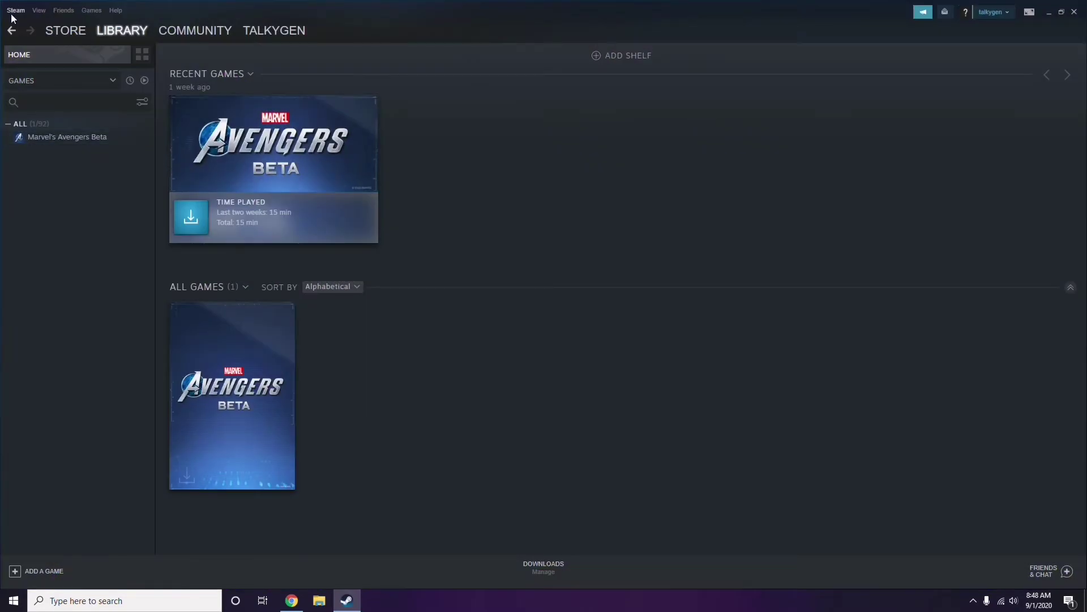
pyautogui.click(15, 10)
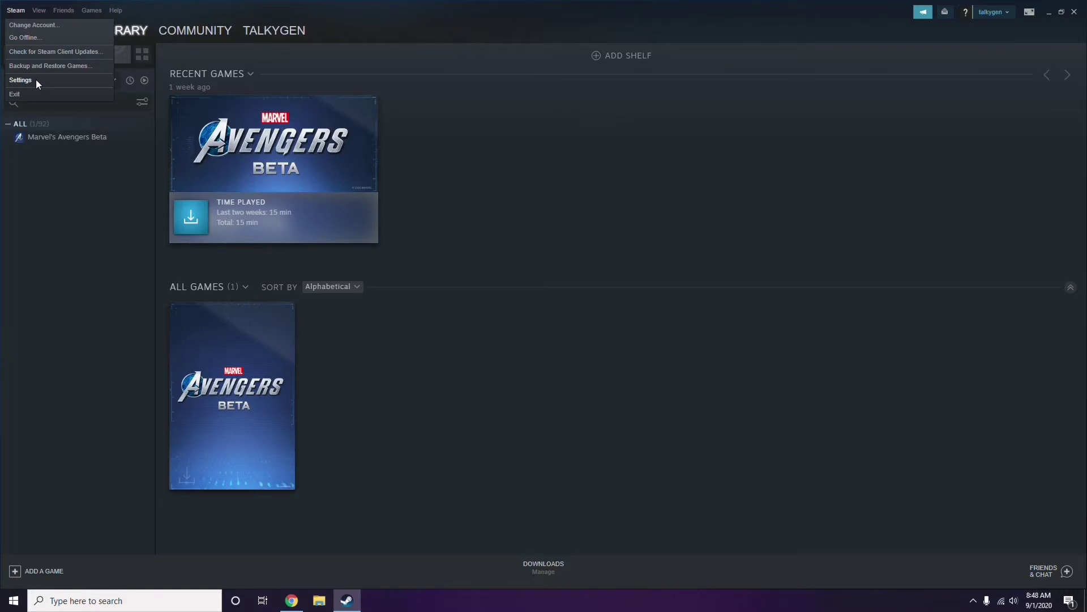
pyautogui.click(20, 80)
pyautogui.moveTo(661, 216); pyautogui.dragTo(603, 124)
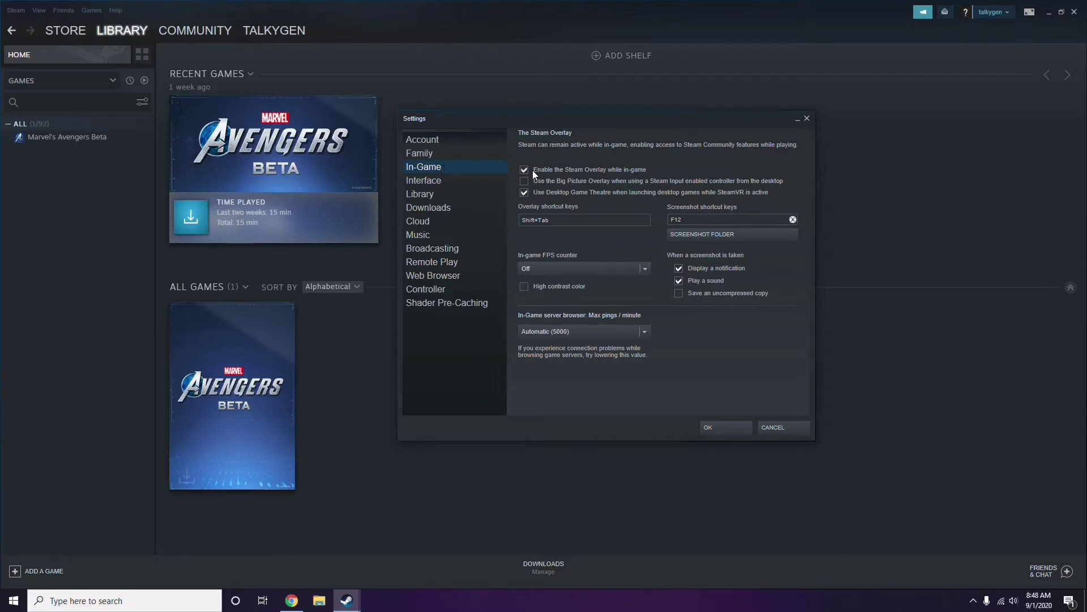
pyautogui.click(579, 170)
pyautogui.click(715, 427)
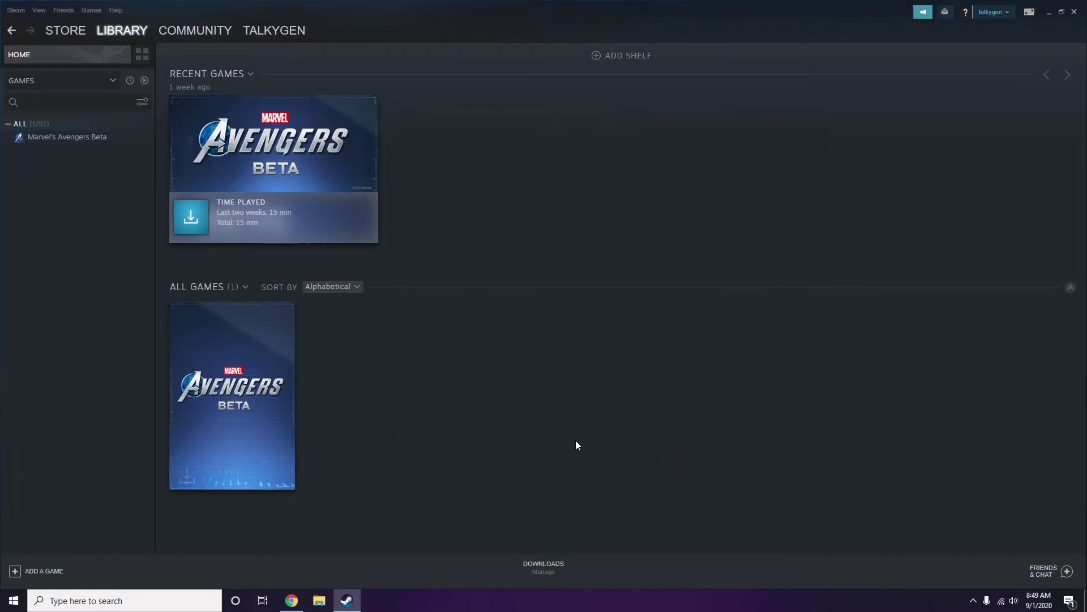
# Close Steam and refresh the desktop.
pyautogui.click(1074, 12)
pyautogui.rightClick(445, 185)
pyautogui.click(470, 232)
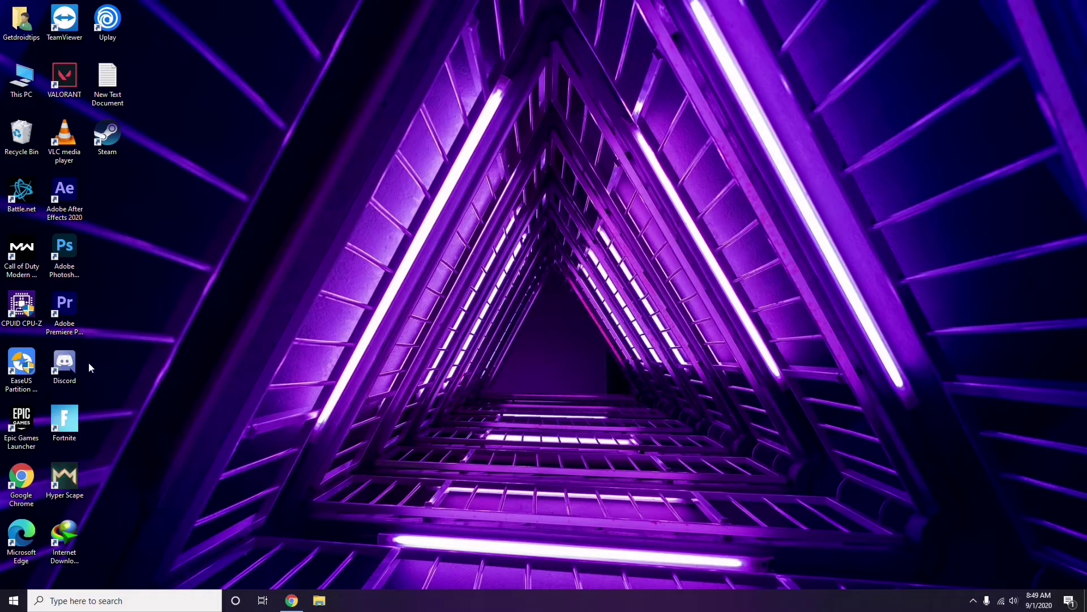
# Launch Discord from its desktop icon and open User Settings from the gear beside the username.
pyautogui.doubleClick(72, 360)
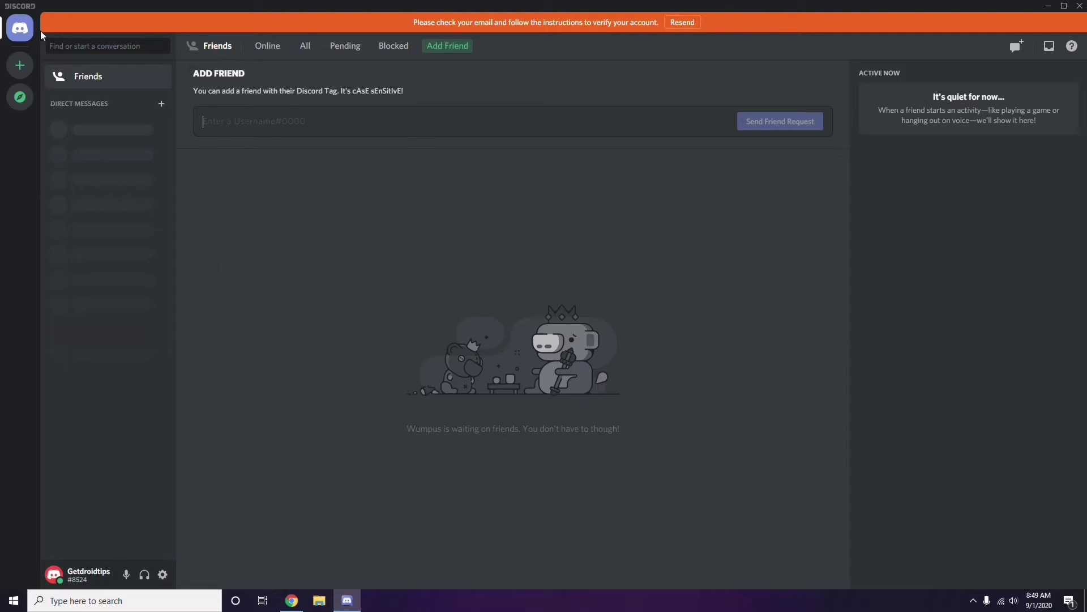
pyautogui.click(164, 575)
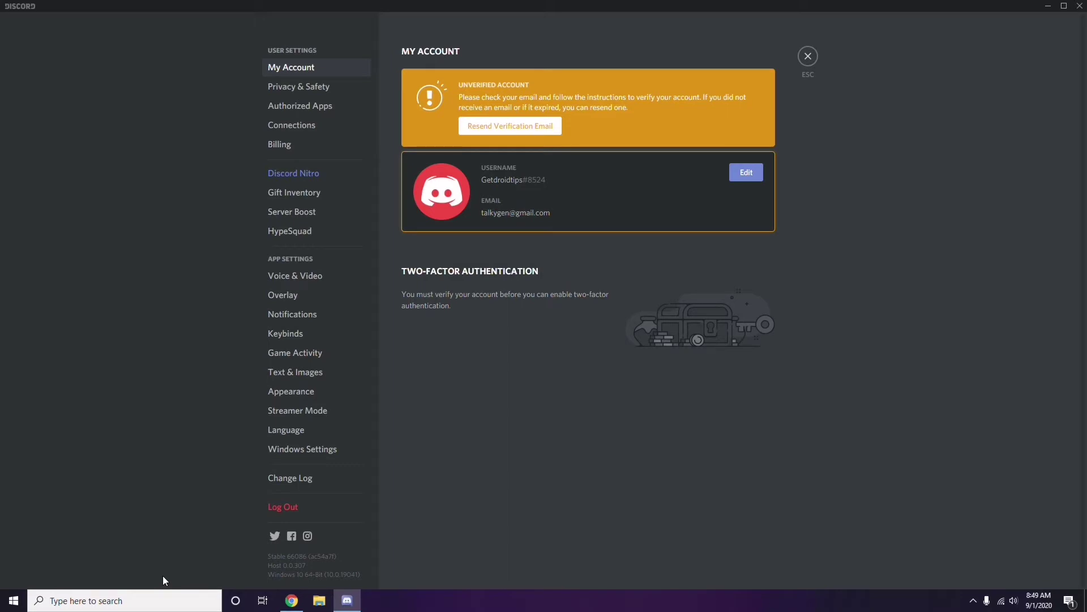
# In Voice & Video, switch off the OpenH264 Video Codec, disabling H.264 hardware acceleration too.
pyautogui.click(290, 277)
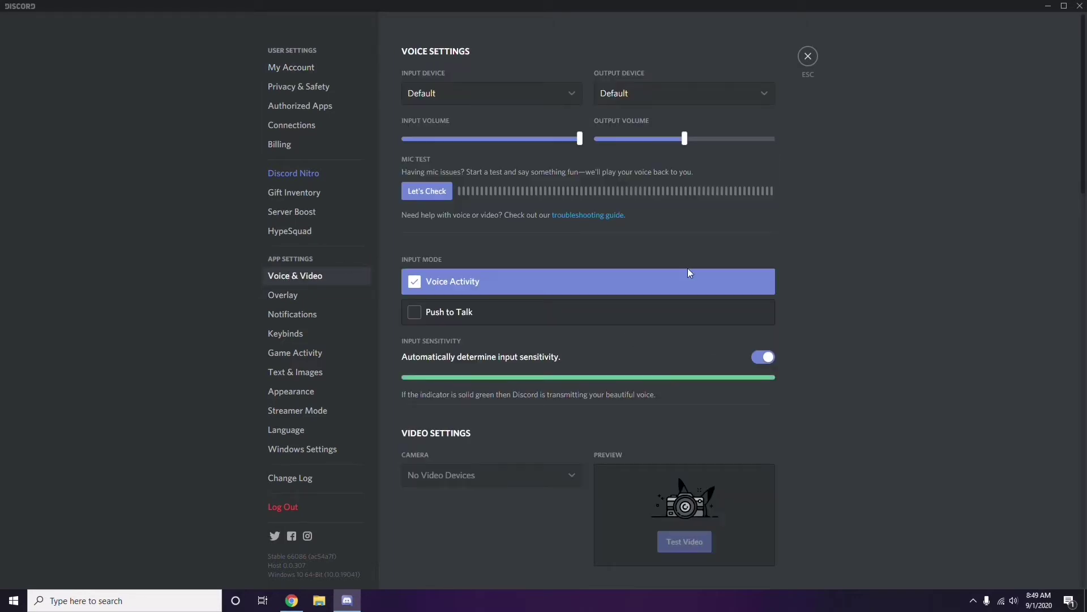
pyautogui.scroll(-2, 830, 274)
pyautogui.scroll(-6, 831, 275)
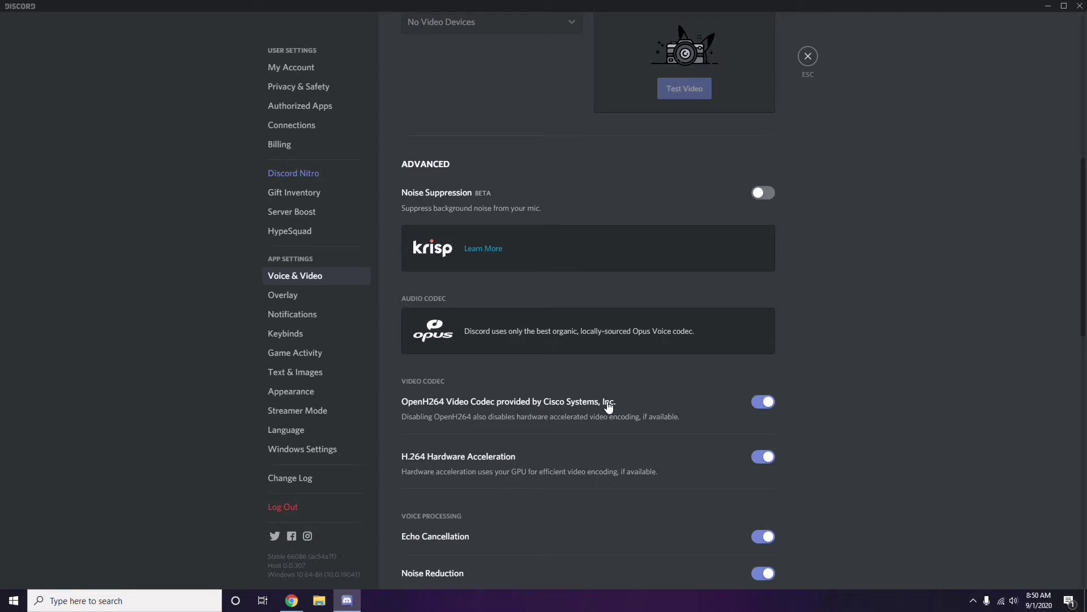
pyautogui.click(761, 402)
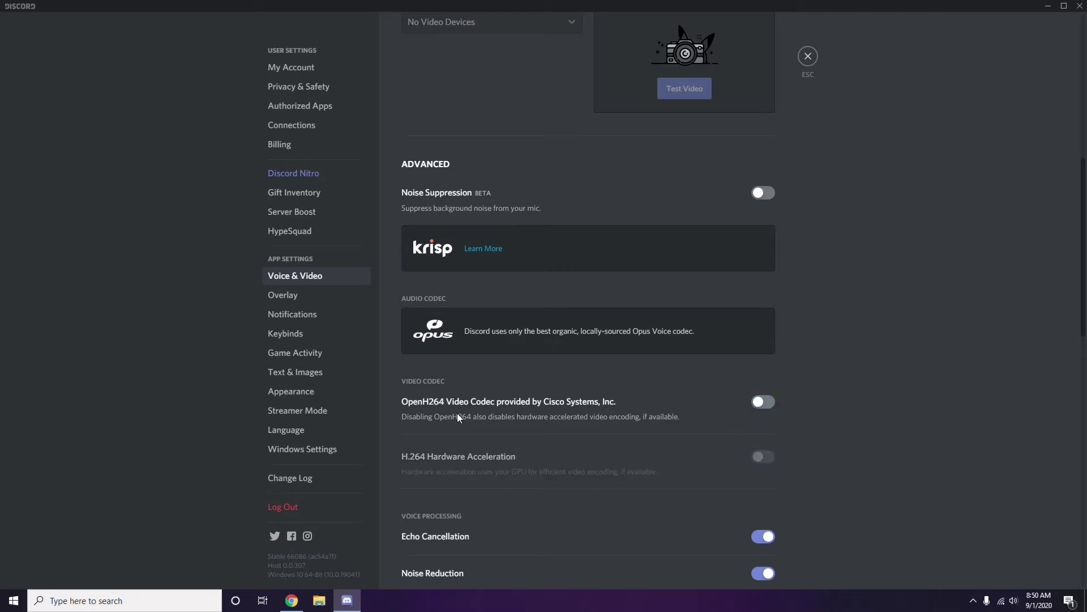
pyautogui.scroll(-2, 561, 406)
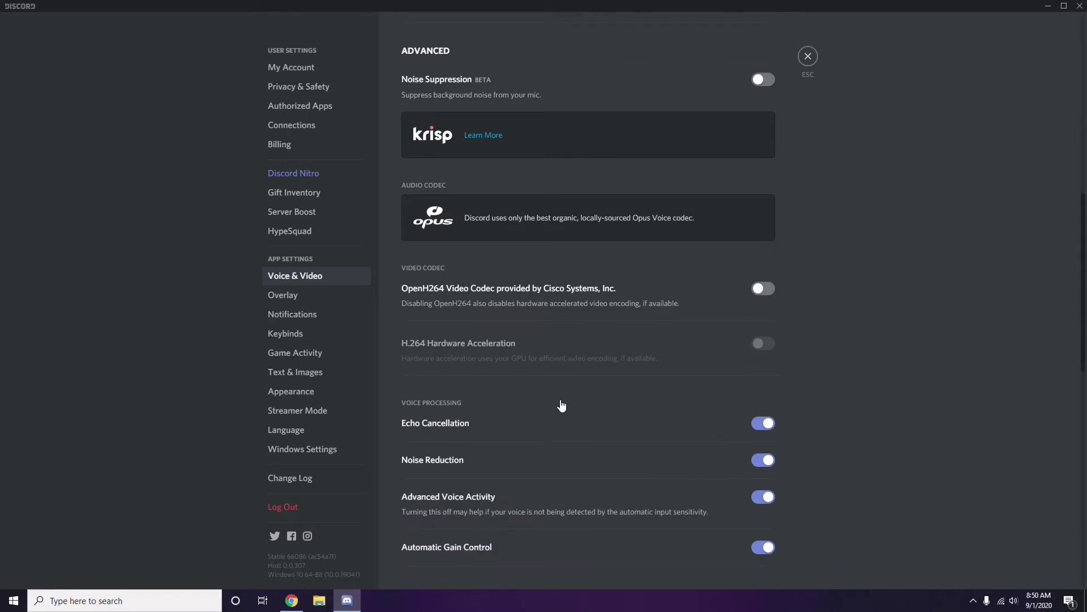
pyautogui.scroll(-4, 561, 405)
pyautogui.scroll(1, 562, 405)
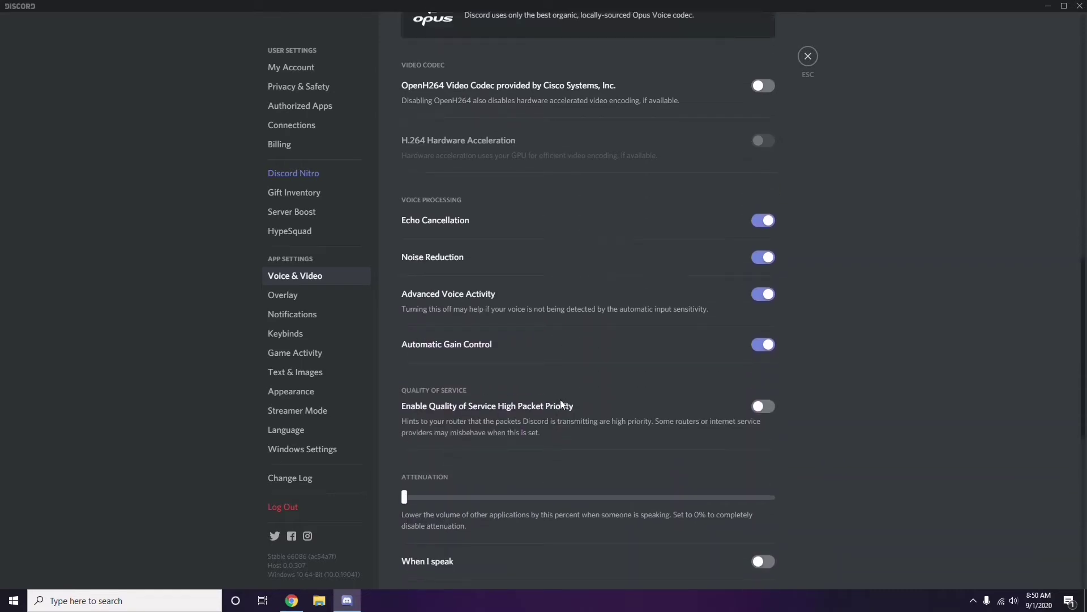
# Switch off 'Enable in-game overlay' on Discord's Overlay settings page.
pyautogui.click(285, 298)
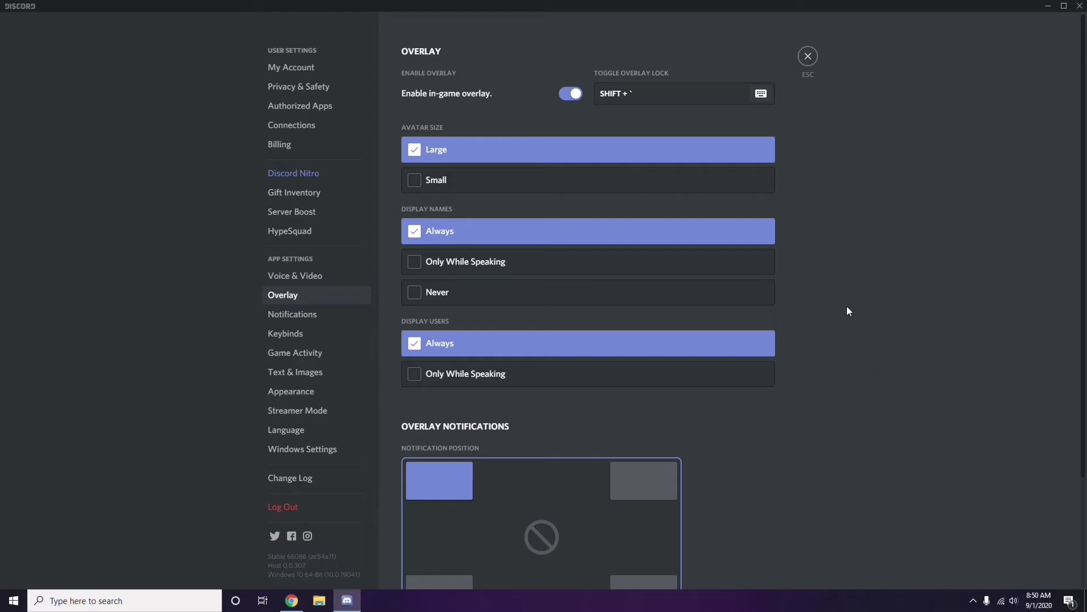
pyautogui.scroll(-1, 842, 297)
pyautogui.scroll(1, 842, 297)
pyautogui.click(567, 95)
# Turn off Hardware Acceleration under Appearance > Advanced and confirm the restart with Okay.
pyautogui.click(299, 394)
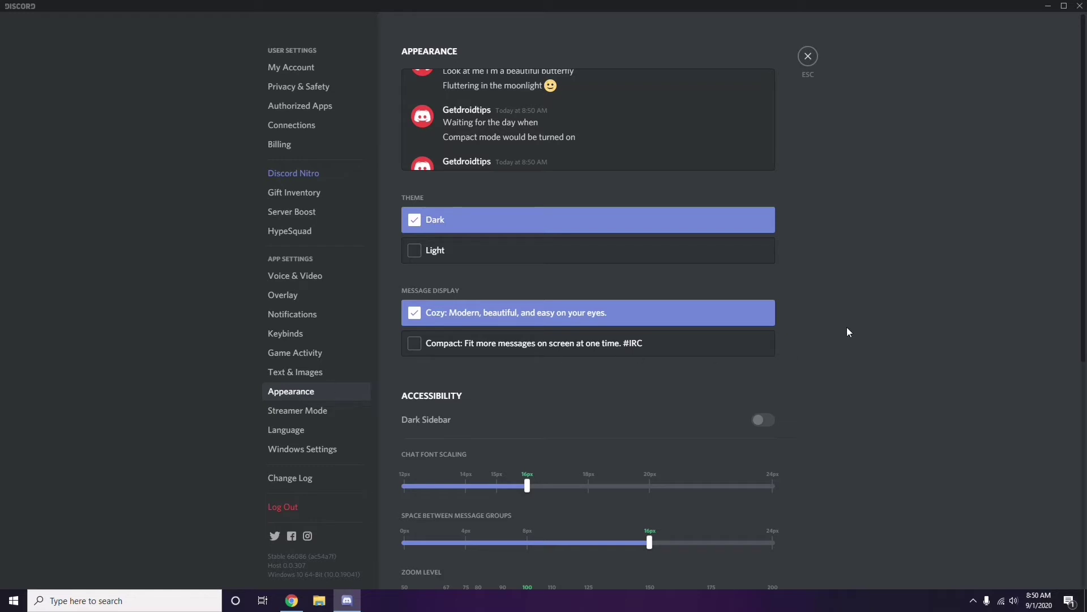
pyautogui.scroll(-6, 848, 327)
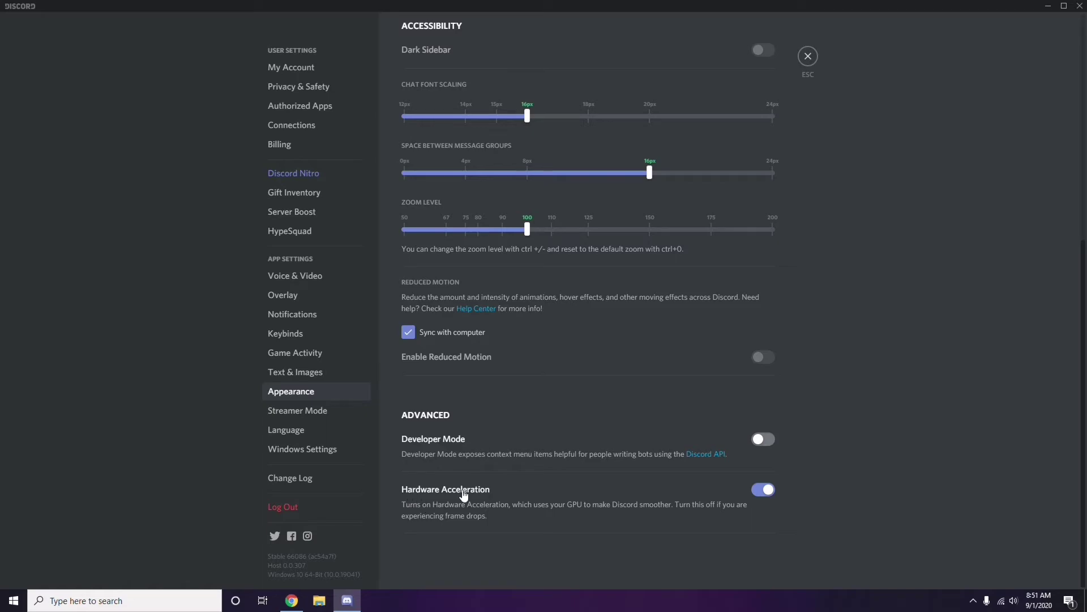
pyautogui.click(762, 490)
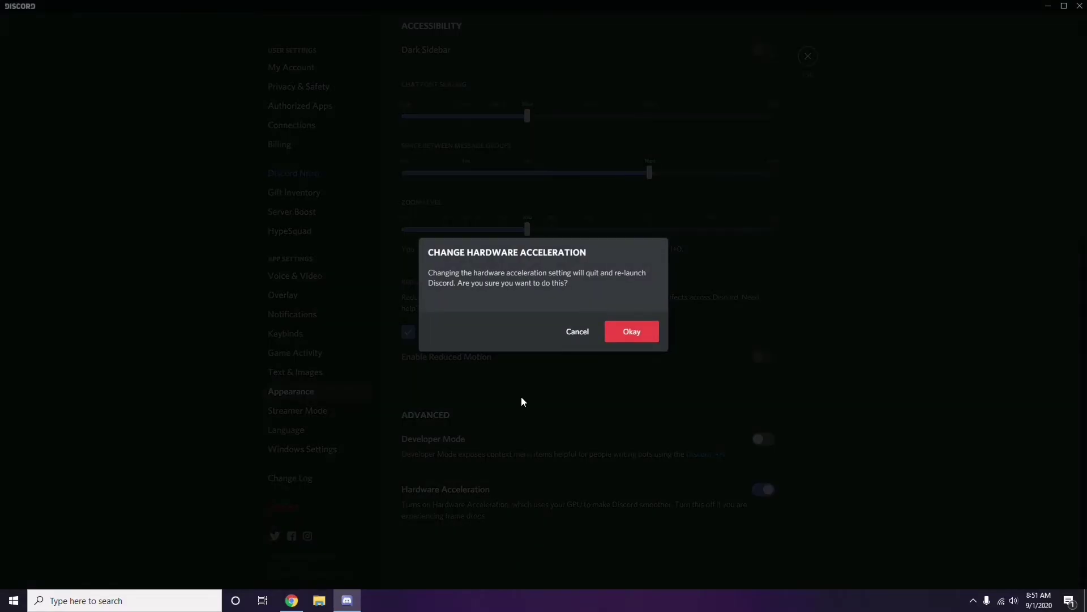
pyautogui.click(627, 335)
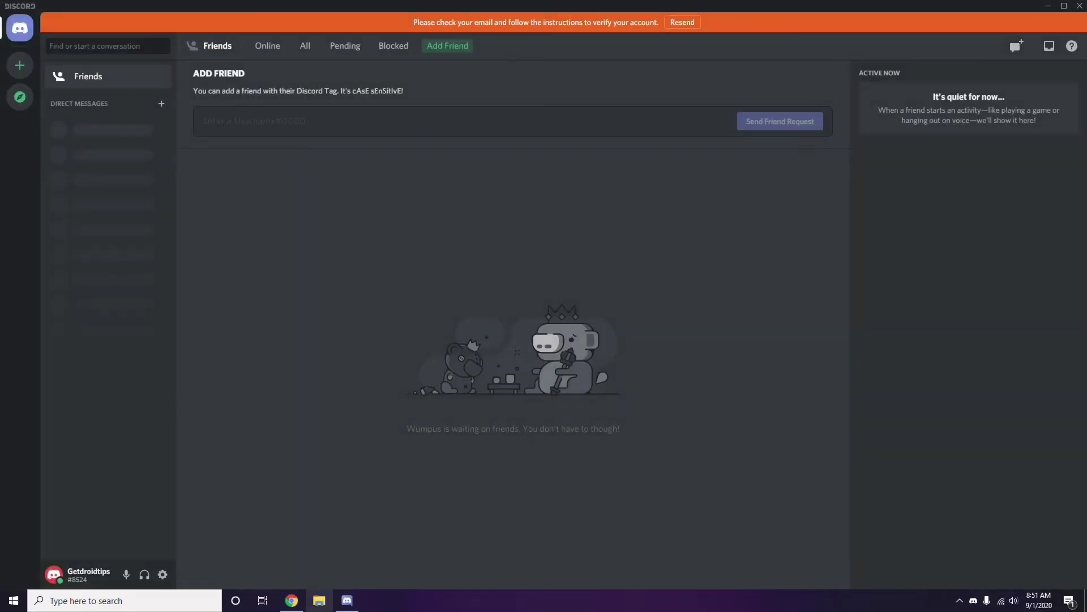
# Minimize Discord and refresh the desktop from its context menu.
pyautogui.click(1048, 6)
pyautogui.rightClick(432, 144)
pyautogui.click(460, 195)
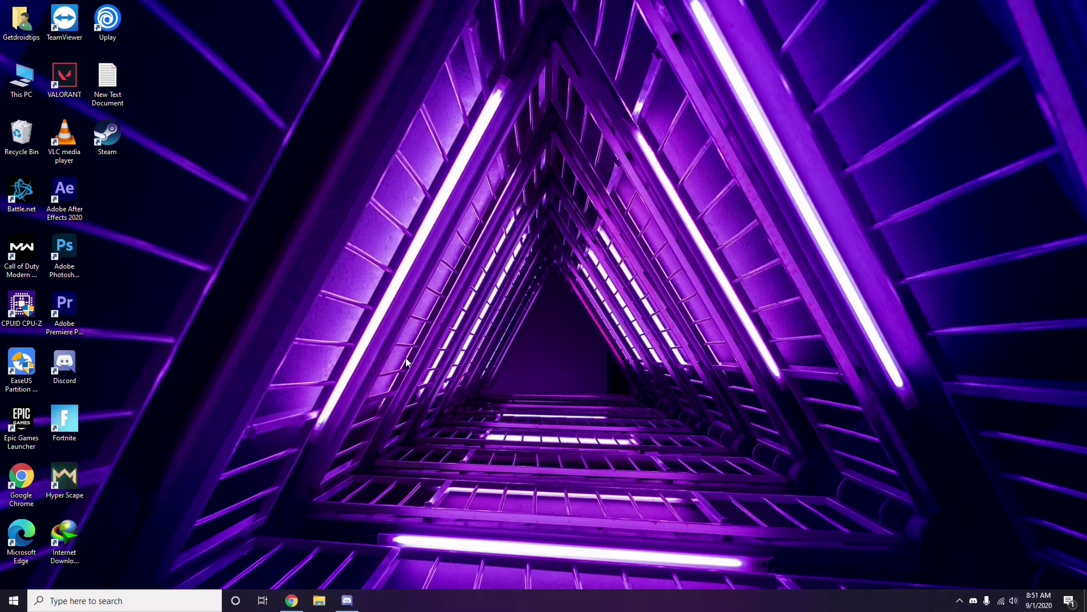
# Search the taskbar for 'windows' and open the Windows Update settings result.
pyautogui.click(87, 605)
pyautogui.write('windows')
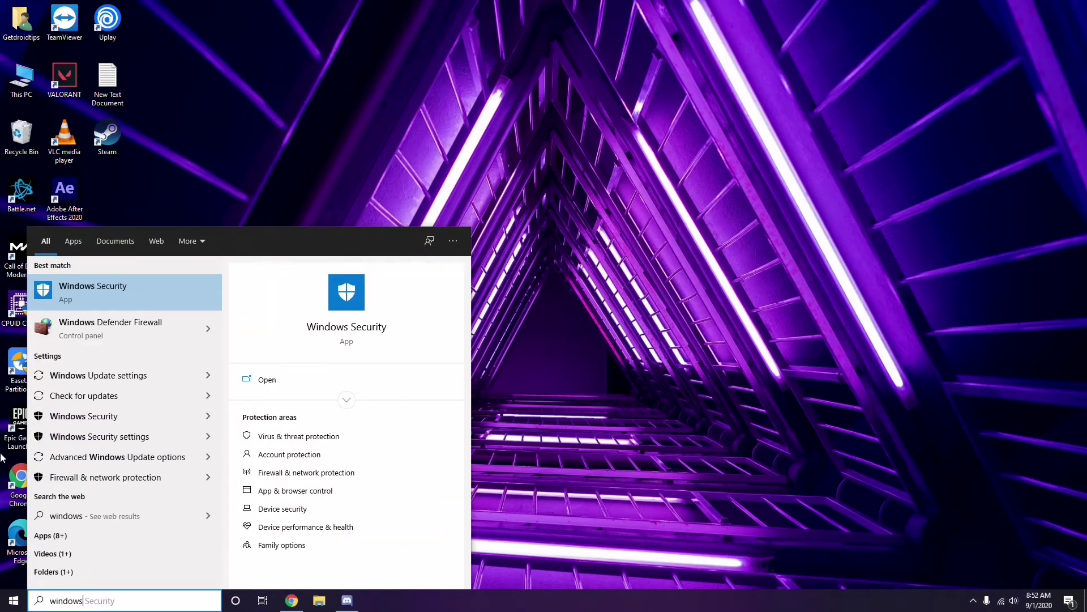
pyautogui.click(136, 375)
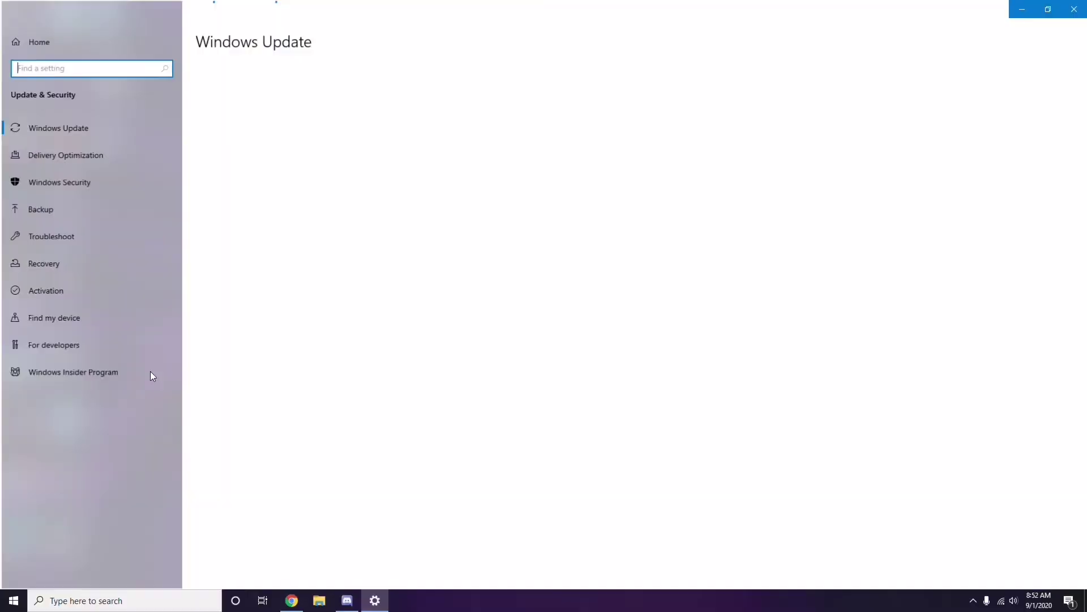